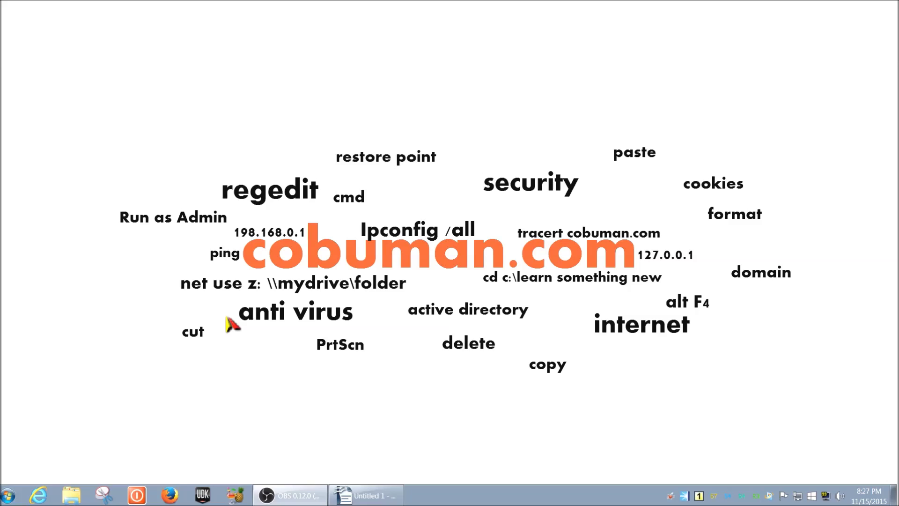
- Open Devices and Printers from the Start menu and launch the Add Printer wizard
left_click(9, 496)
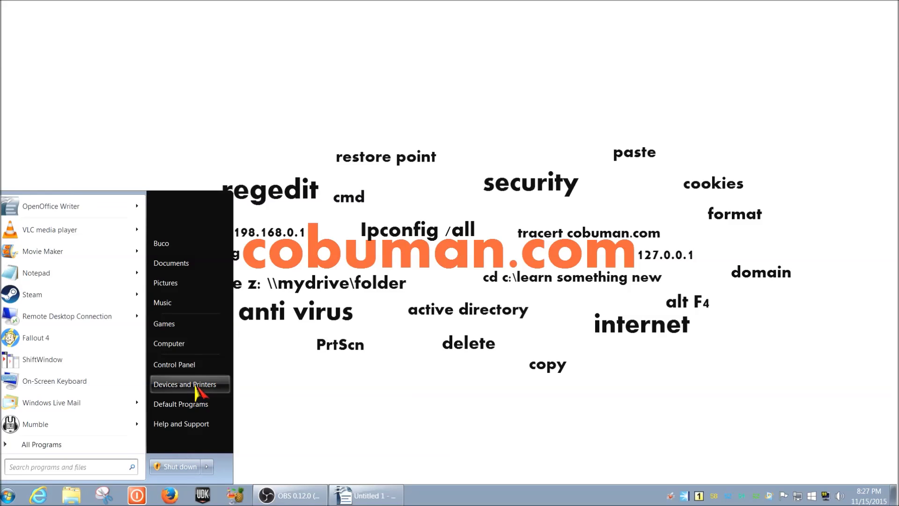
left_click(7, 494)
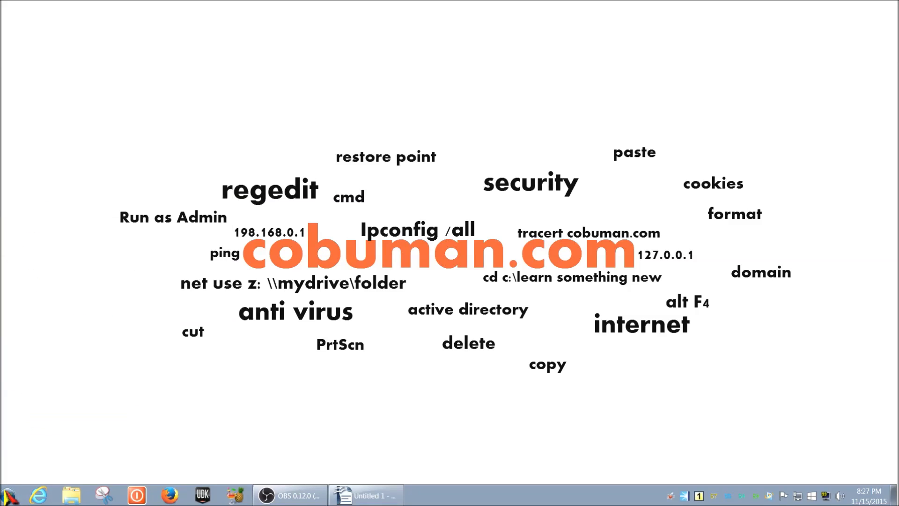
left_click(8, 494)
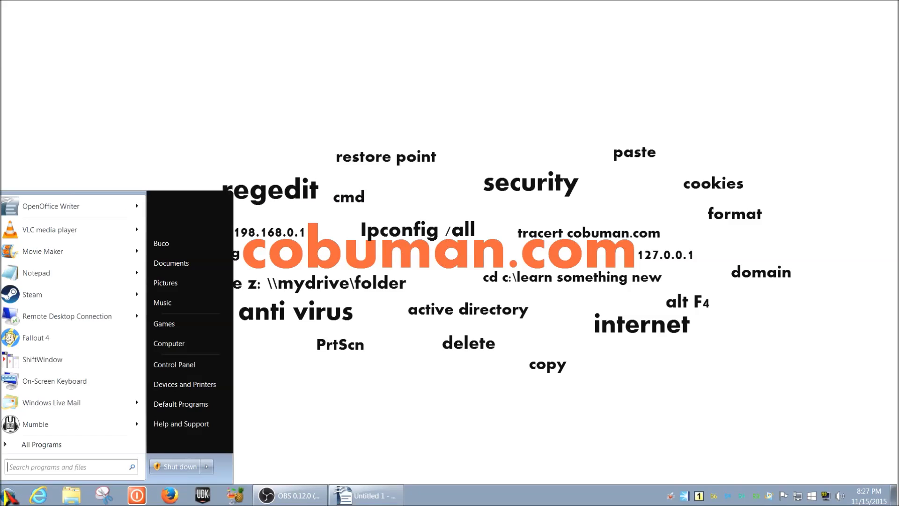
left_click(186, 385)
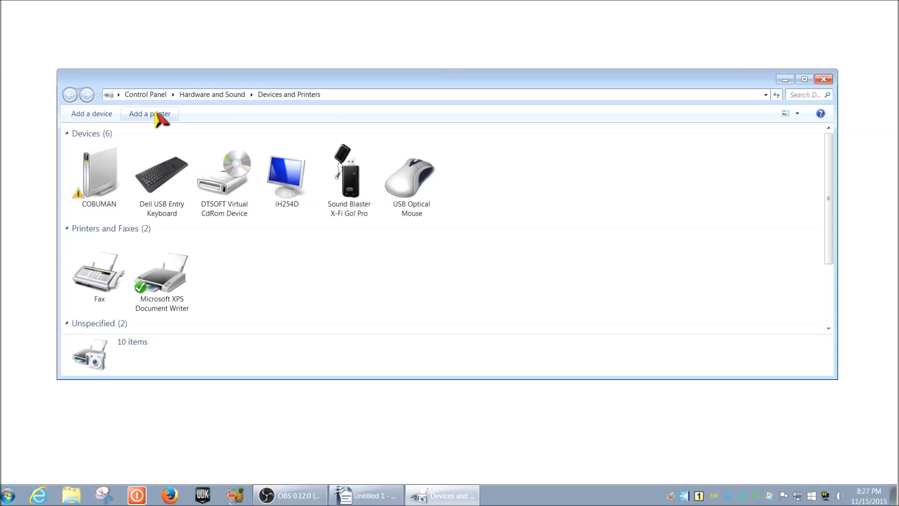
left_click(159, 116)
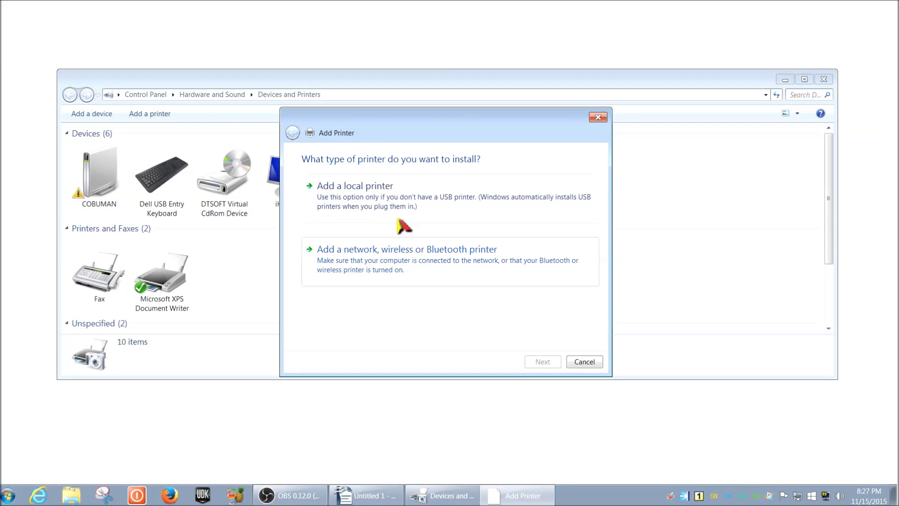
left_click_drag(457, 124, 374, 93)
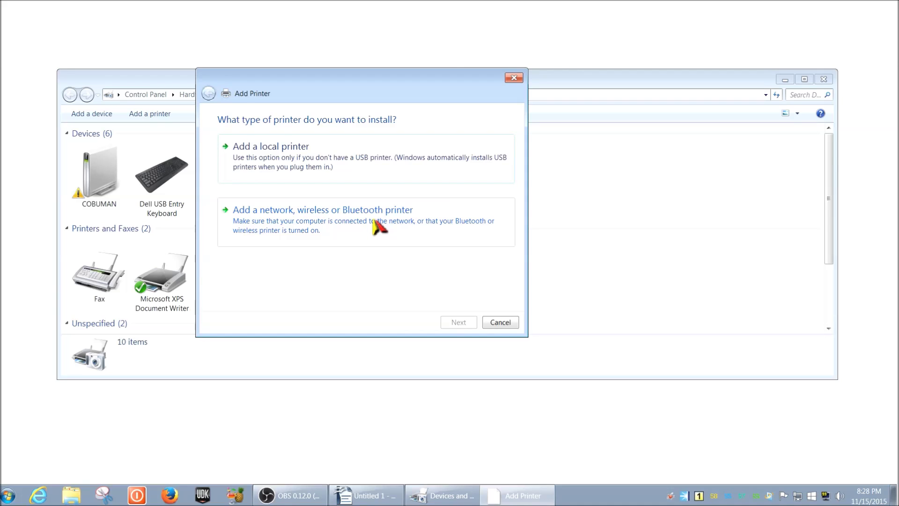
left_click(500, 322)
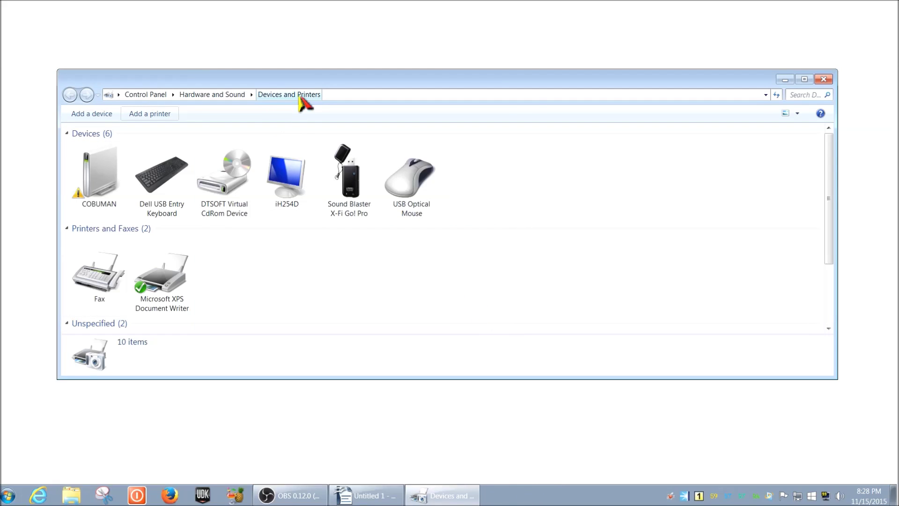
left_click(159, 115)
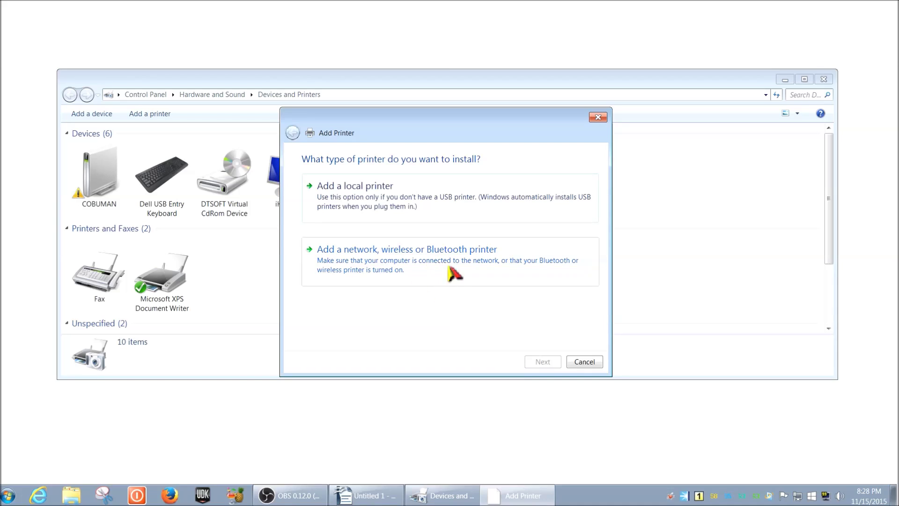
- Choose a network, wireless or Bluetooth printer, then report that the wanted printer isn't listed
left_click(425, 262)
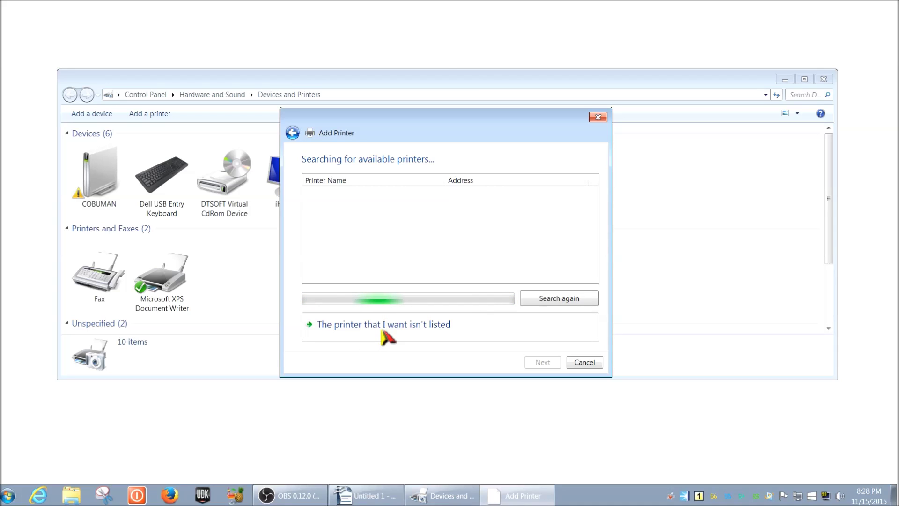
left_click(404, 324)
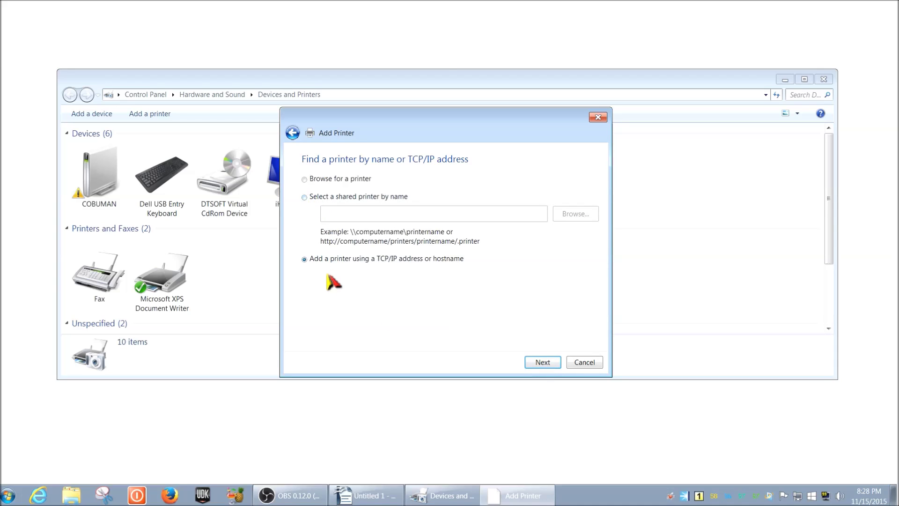
- Select 'Add a printer using a TCP/IP address or hostname' and continue
left_click(305, 198)
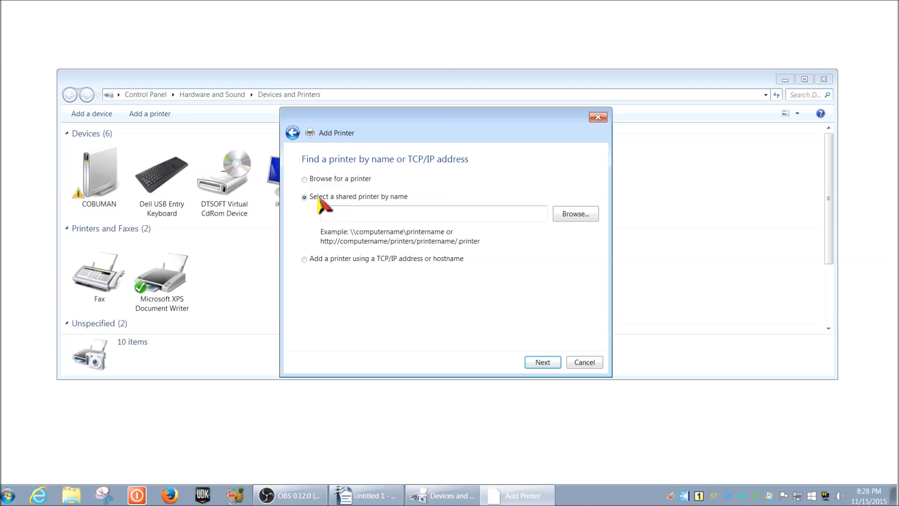
left_click(305, 260)
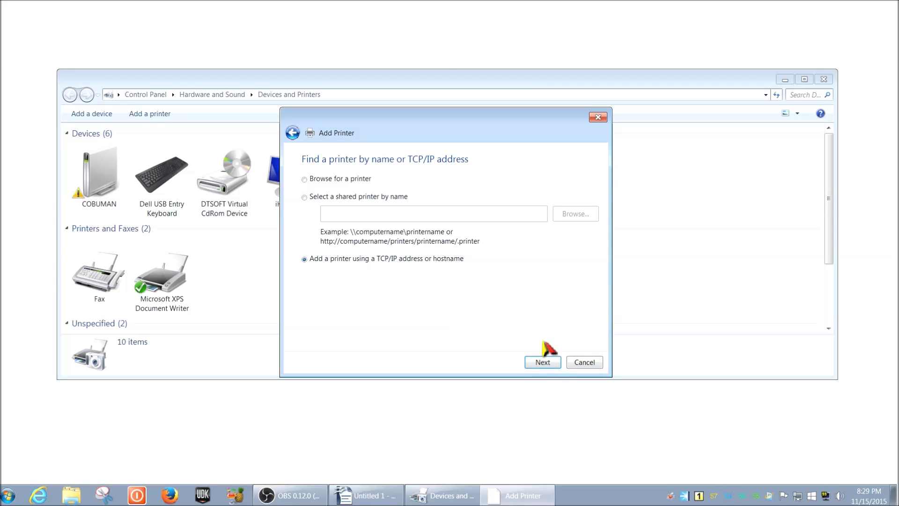
left_click(543, 363)
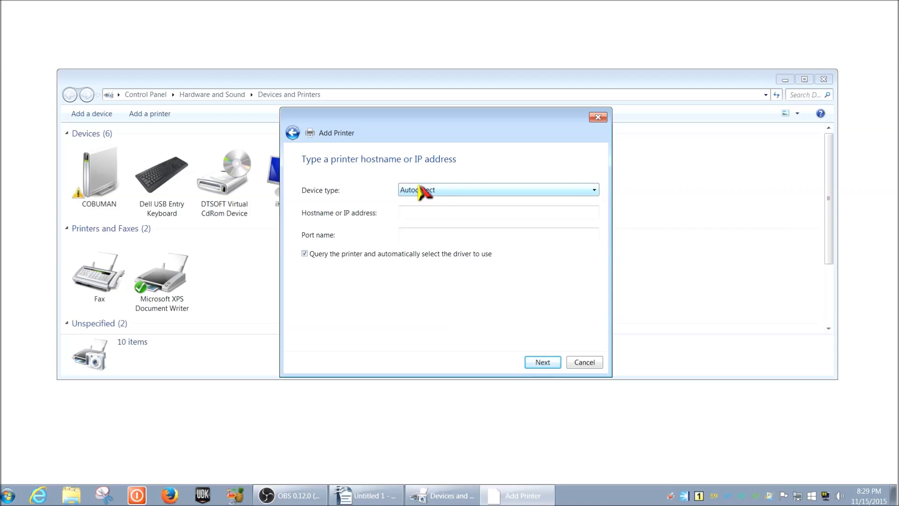
- Paste 192.168.0.1:9100 as the printer's hostname or IP address and continue
left_click(429, 216)
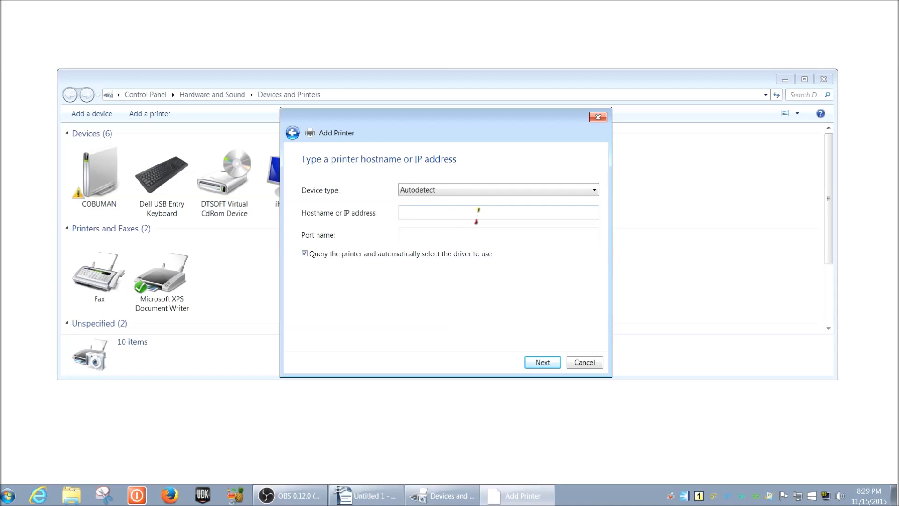
type("192.168.0.1:9100")
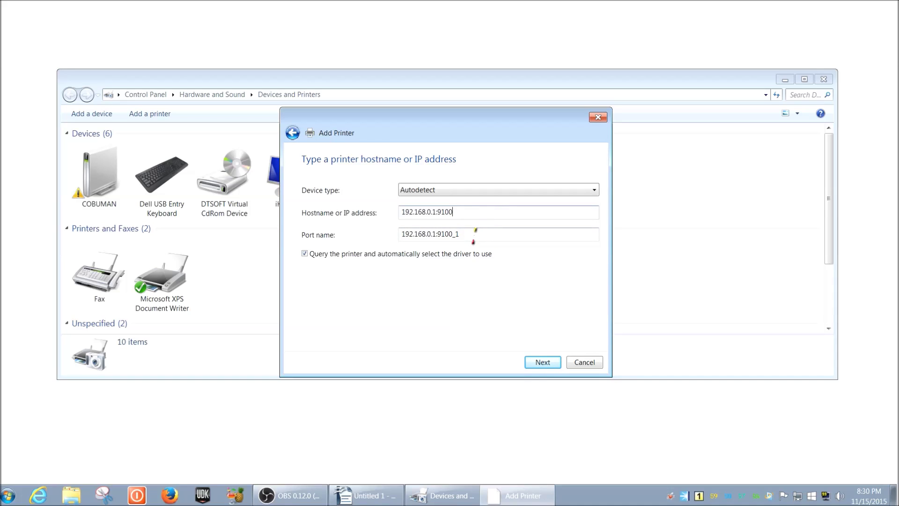
left_click(543, 363)
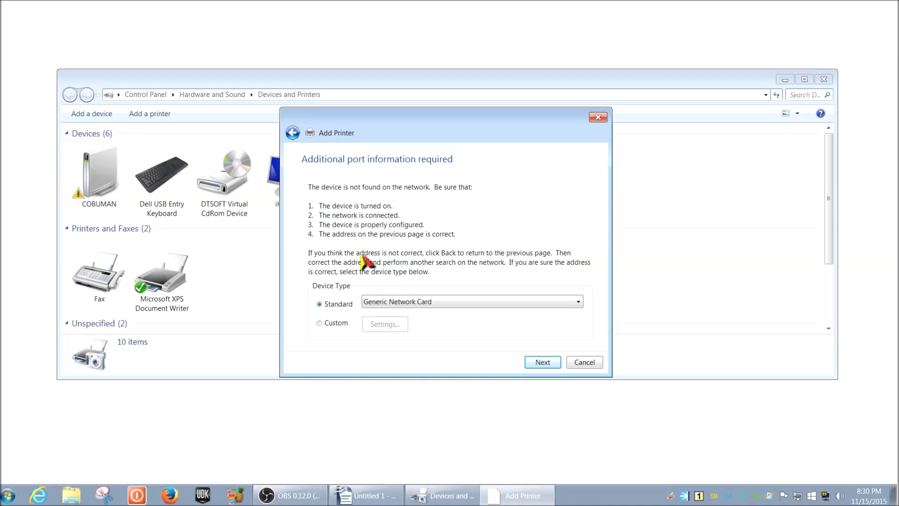
- Set the port device type to Custom and proceed to driver installation
left_click(320, 324)
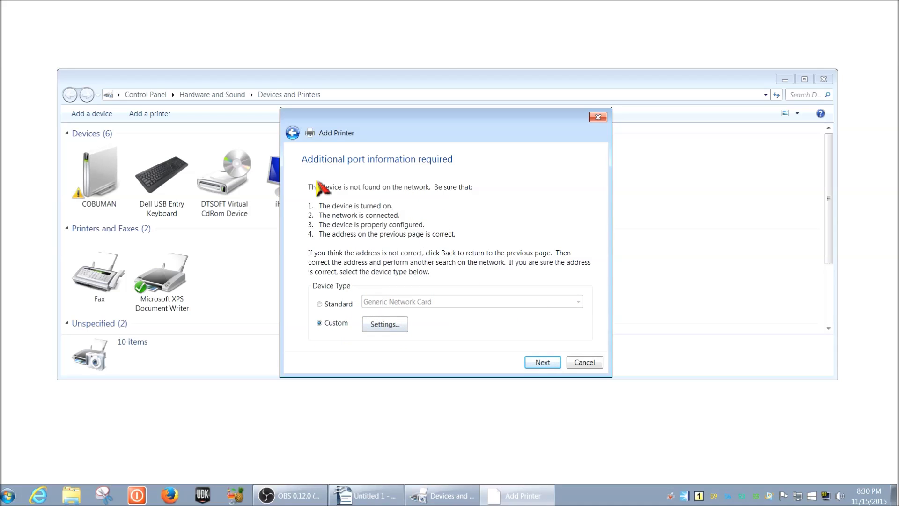
left_click(543, 363)
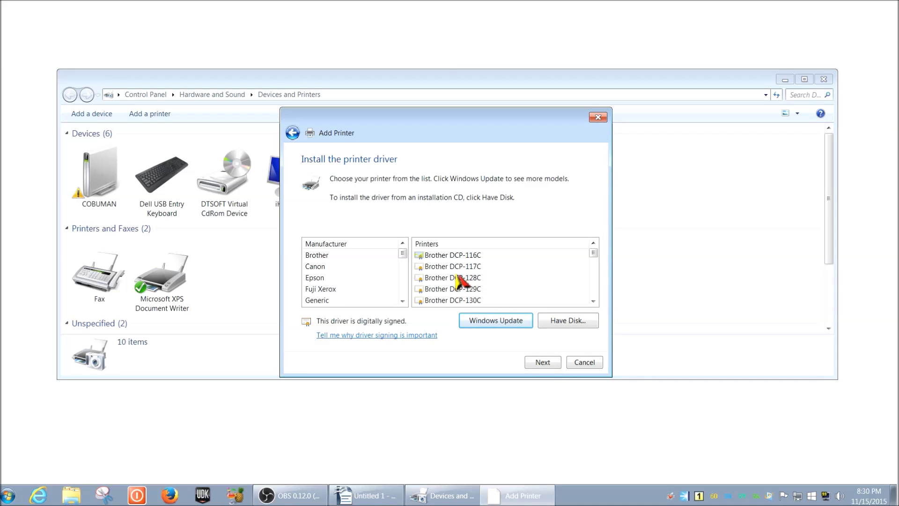
- Select manufacturer Canon and the Canon MP250 series Printer model
left_click(322, 268)
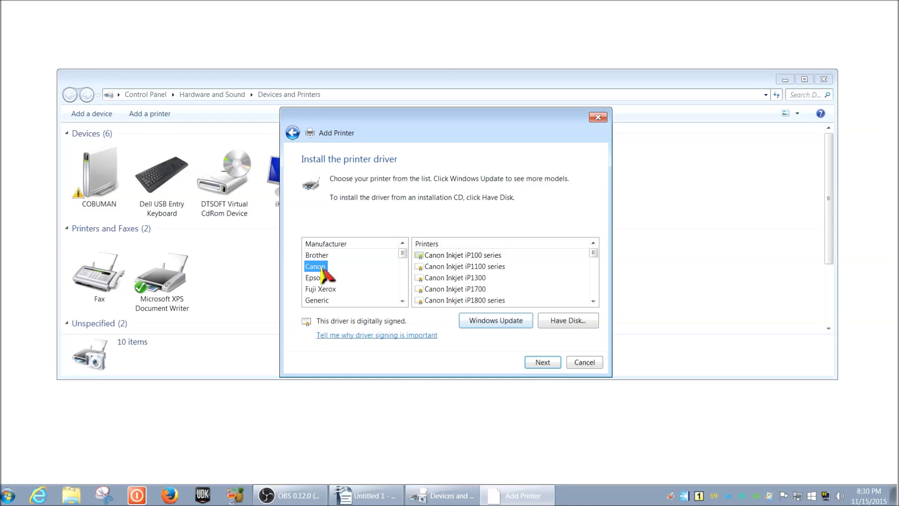
left_click(442, 281)
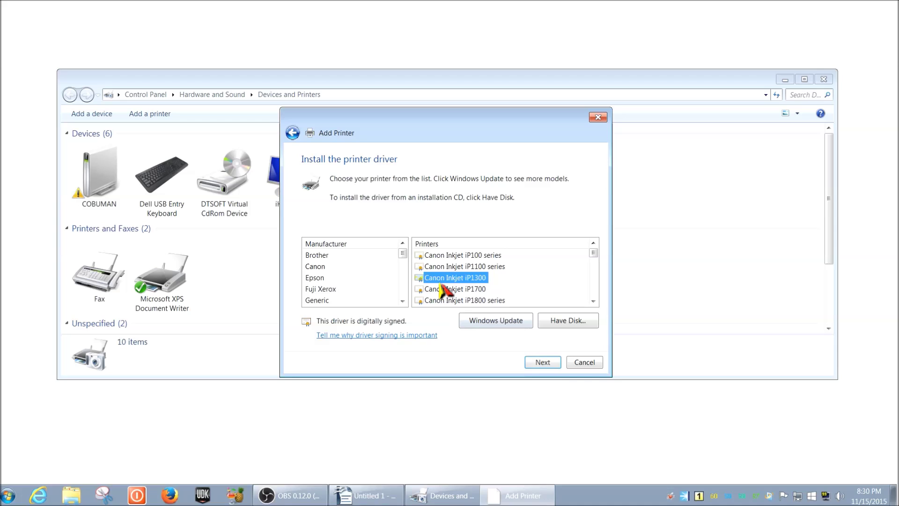
scroll(440, 284, "down", 9)
scroll(440, 284, "down", 12)
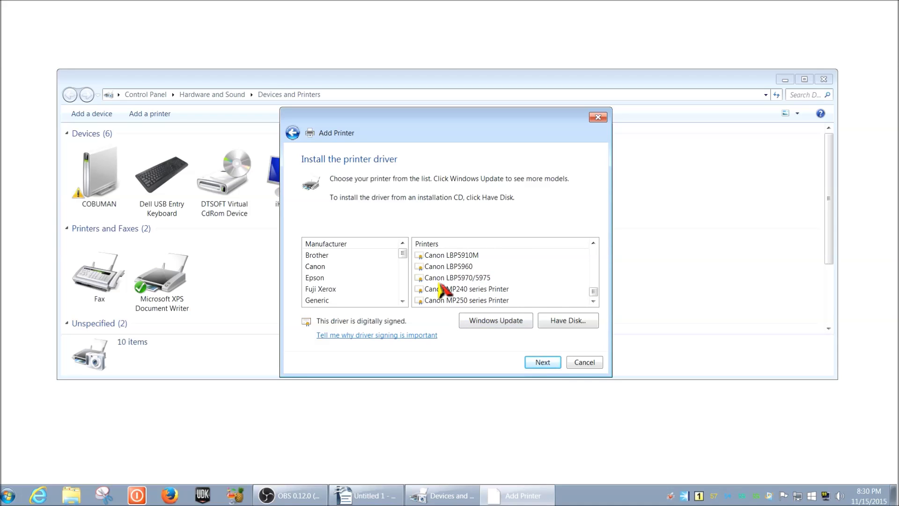
left_click(474, 301)
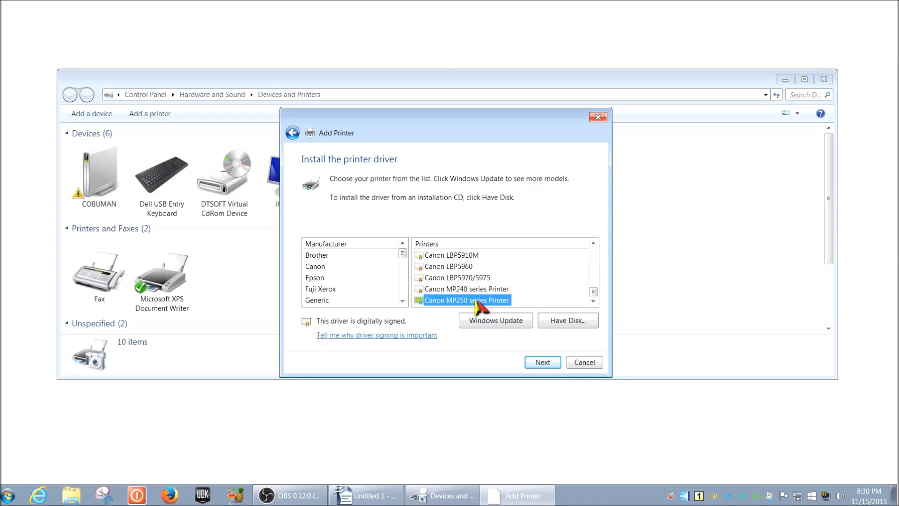
- Fetch a fuller list of printer models online and browse the manufacturers
left_click(495, 327)
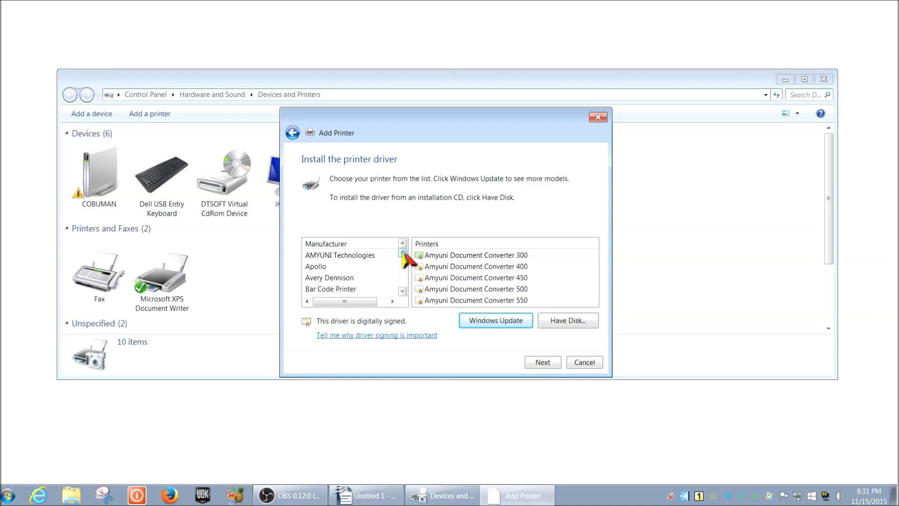
scroll(404, 258, "down", 3)
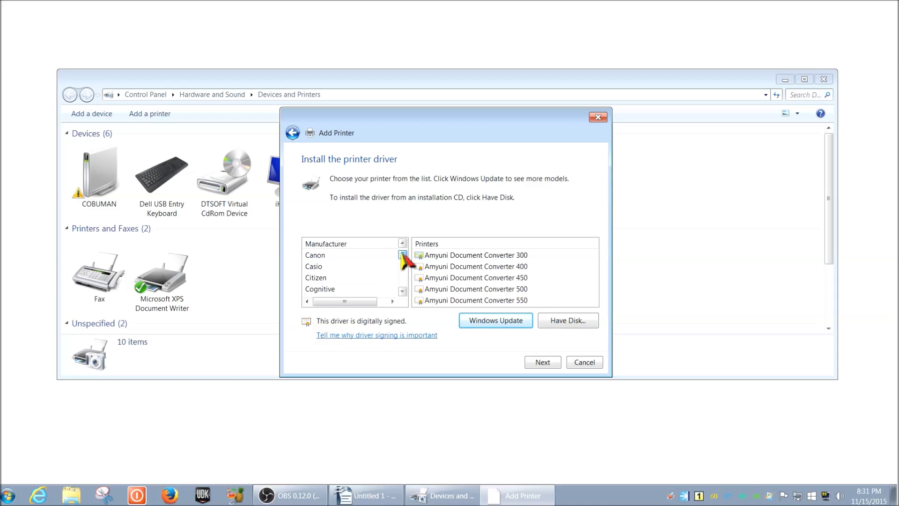
scroll(355, 277, "up", 1)
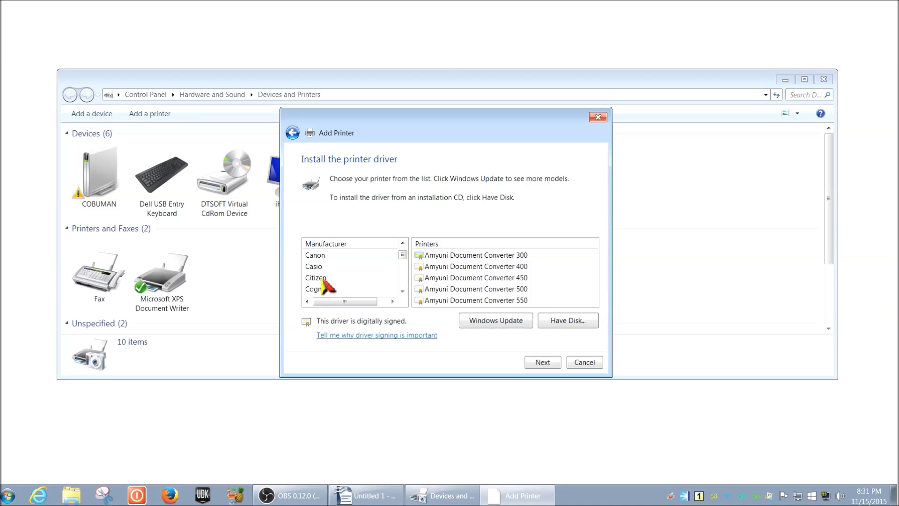
left_click(322, 277)
scroll(323, 283, "up", 1)
scroll(321, 286, "down", 1)
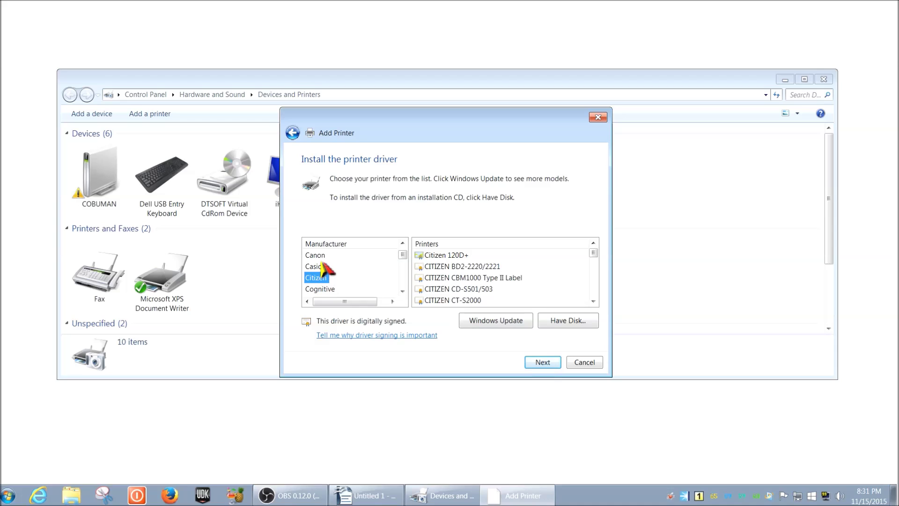
- Reselect Canon and the Canon MP250 series Printer driver, then continue
left_click(318, 256)
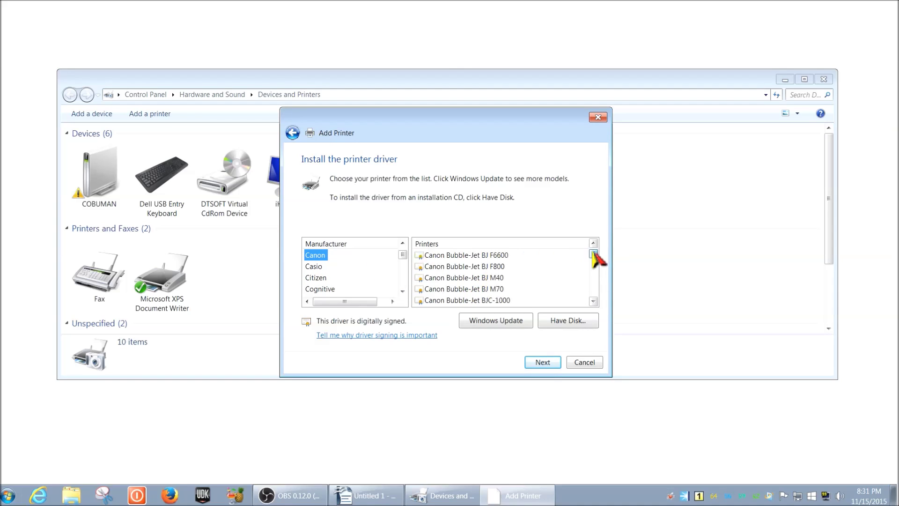
left_click_drag(593, 253, 593, 292)
left_click(460, 290)
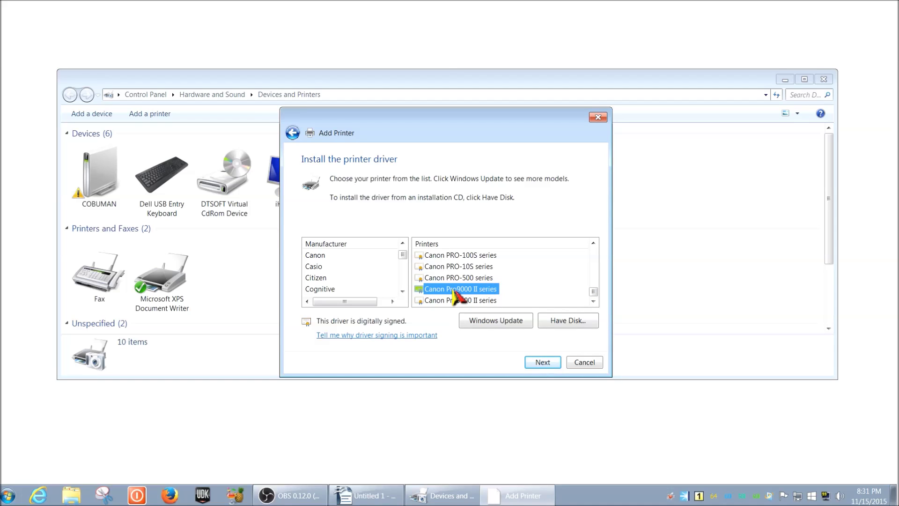
scroll(453, 291, "up", 2)
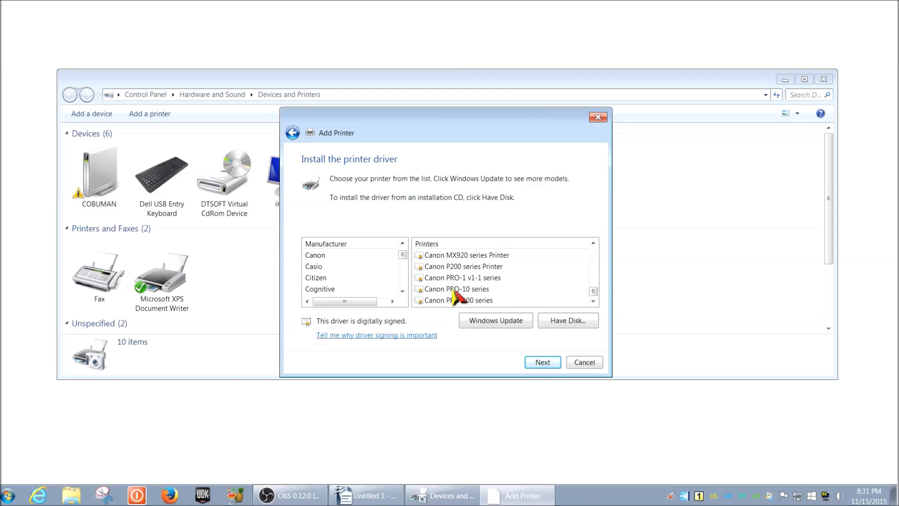
scroll(453, 294, "up", 4)
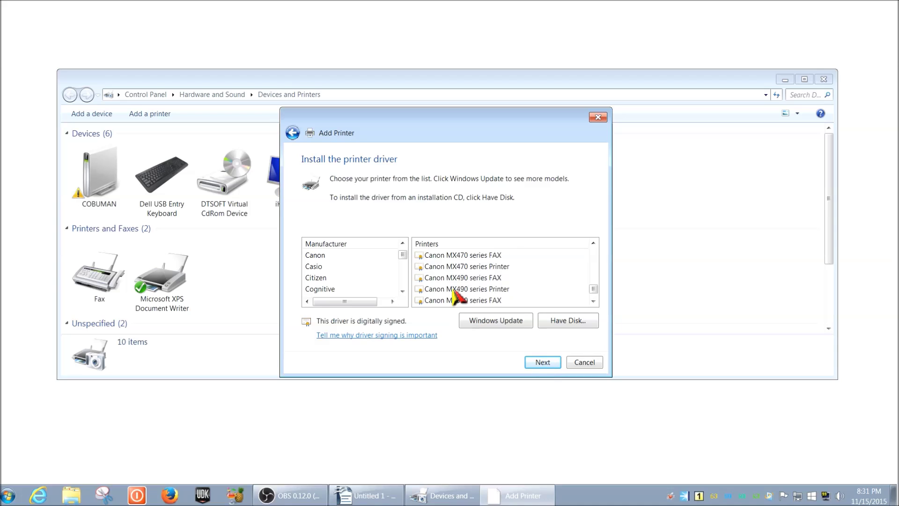
scroll(454, 294, "up", 5)
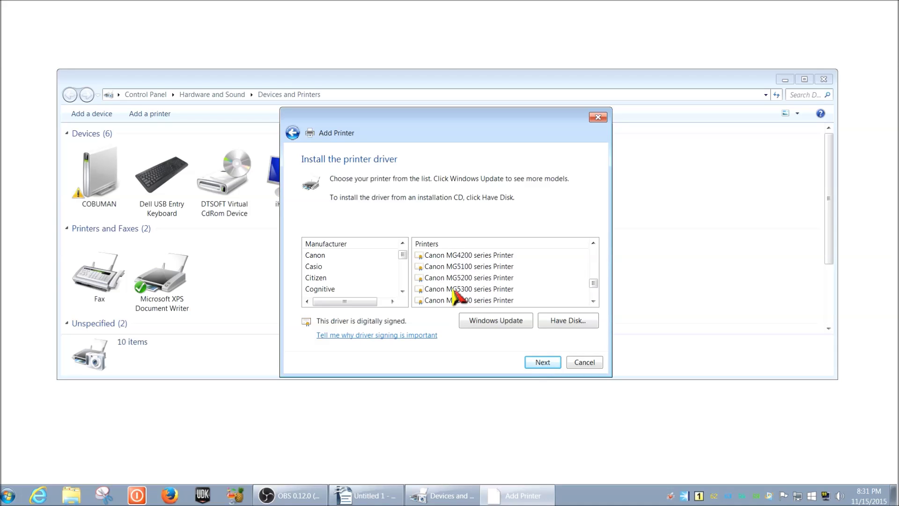
scroll(454, 294, "down", 5)
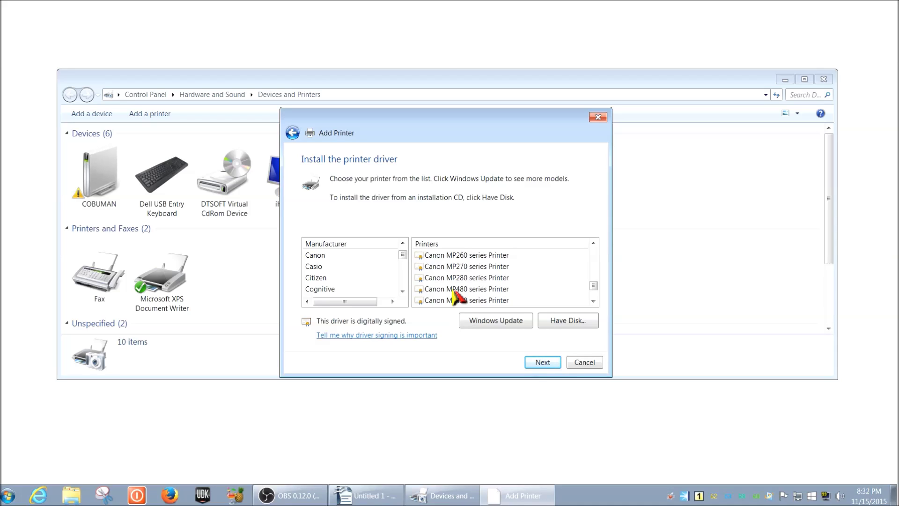
scroll(453, 294, "up", 1)
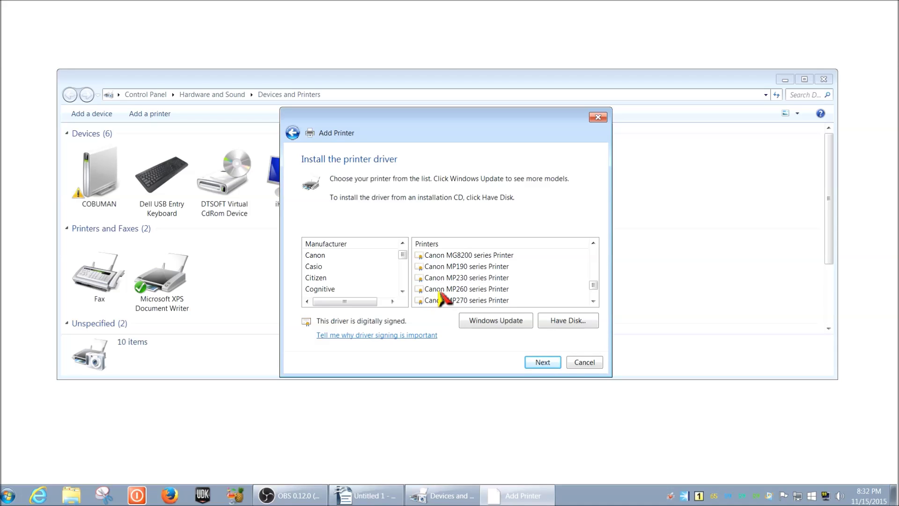
scroll(435, 298, "up", 8)
scroll(441, 297, "up", 8)
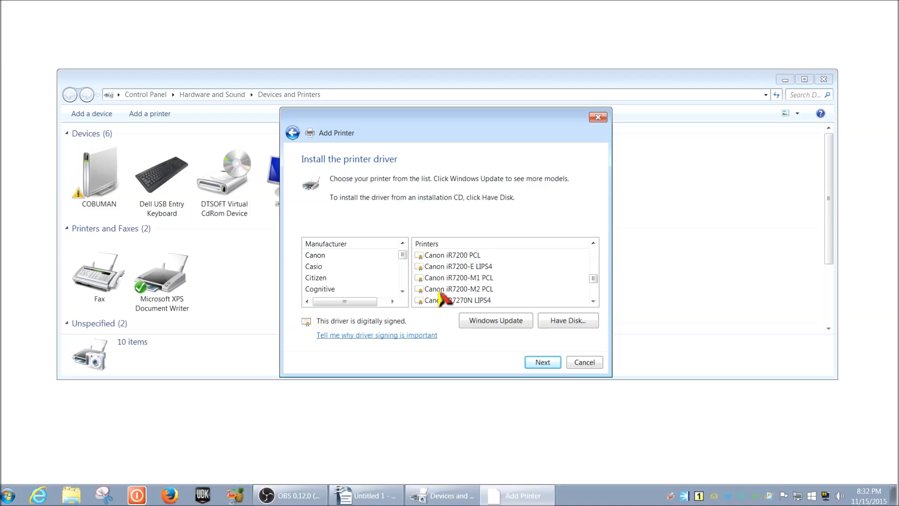
scroll(440, 298, "up", 5)
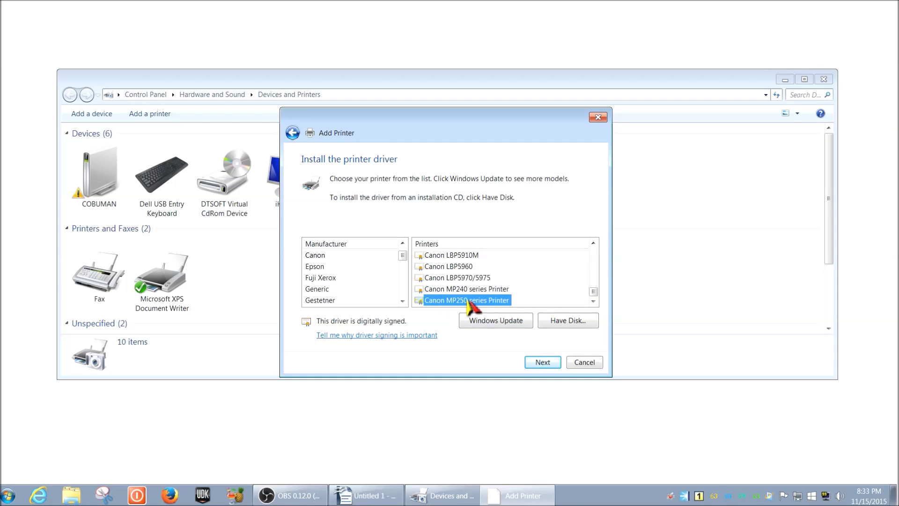
left_click(543, 363)
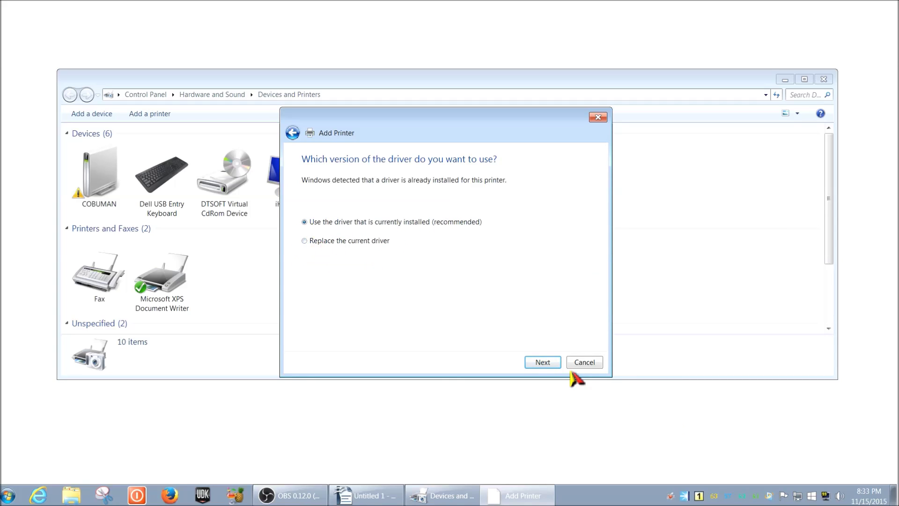
- Keep the currently installed driver and accept the name 'Canon MP250 series Printer'
left_click(543, 362)
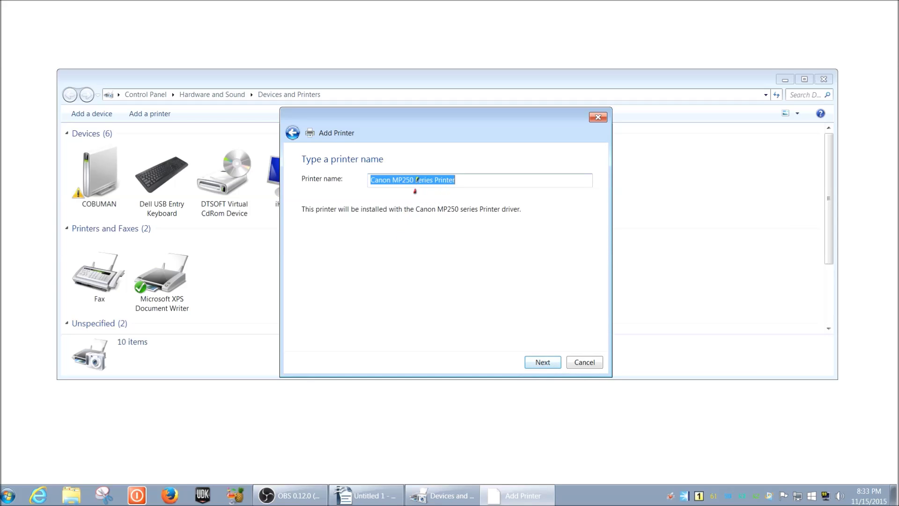
left_click(460, 180)
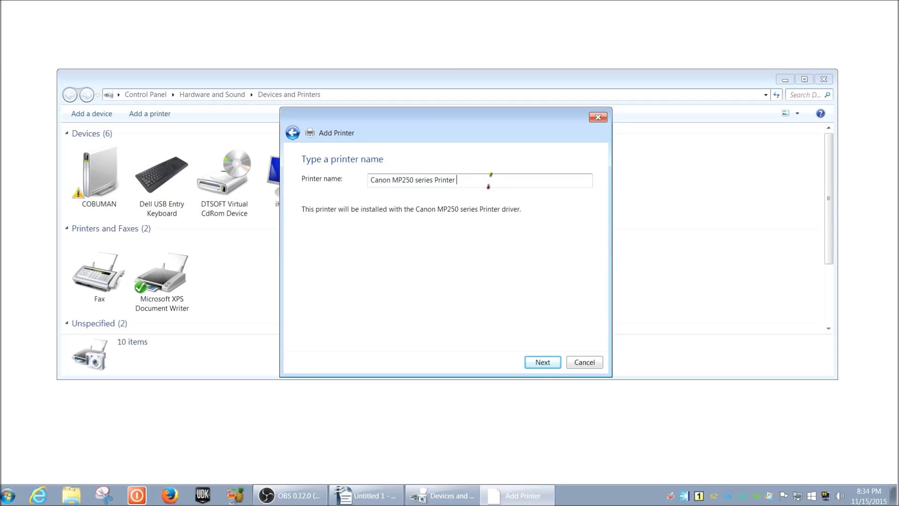
left_click(541, 363)
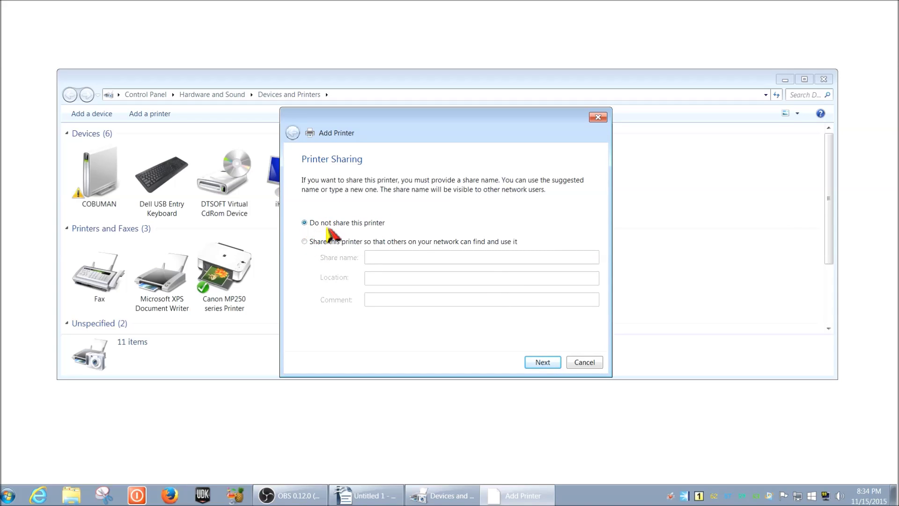
- Leave the printer unshared and finish the wizard
left_click(544, 363)
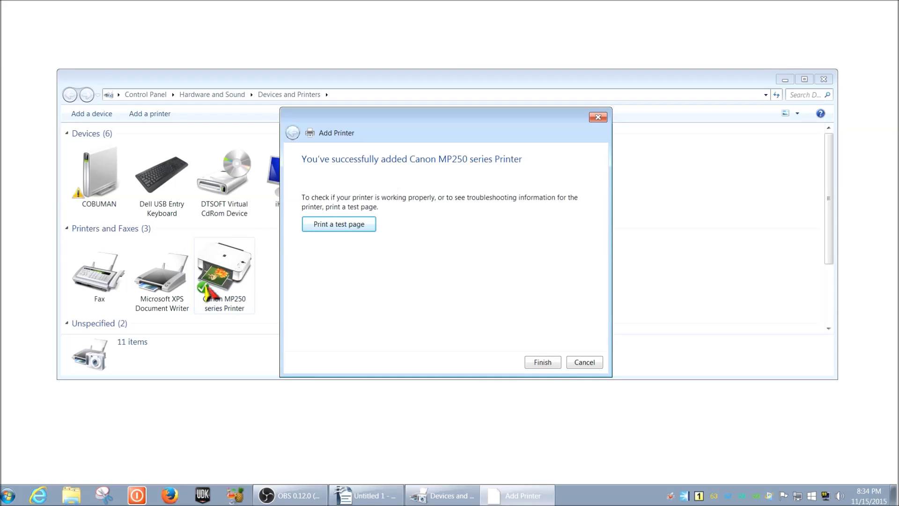
left_click(542, 363)
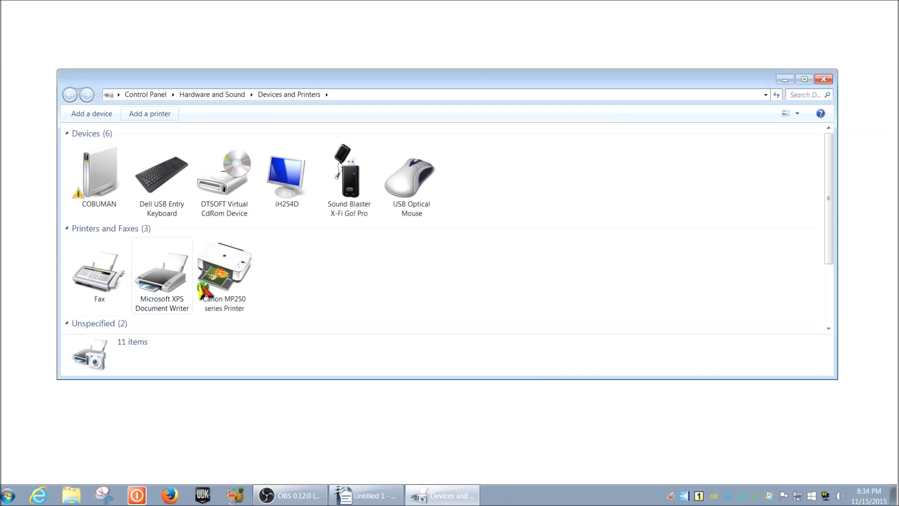
- Check the Canon printer's options, then make Microsoft XPS Document Writer the default printer
left_click(227, 276)
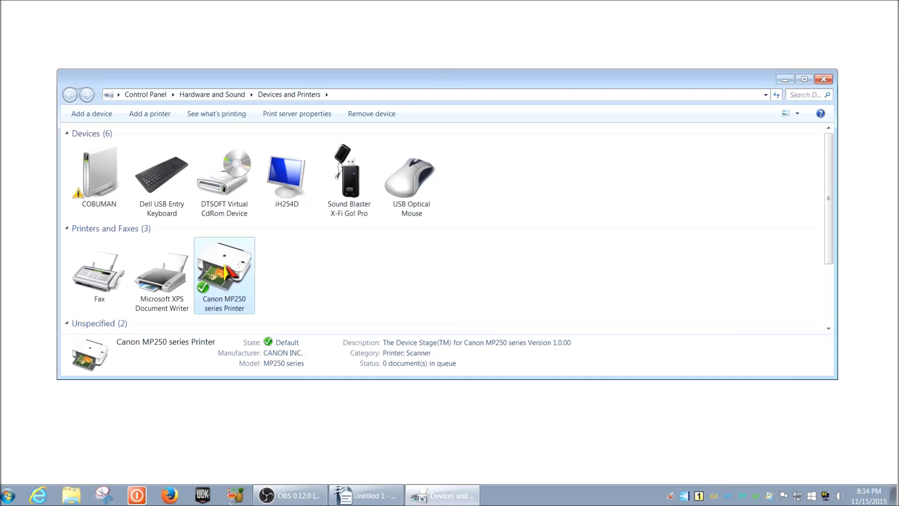
right_click(224, 264)
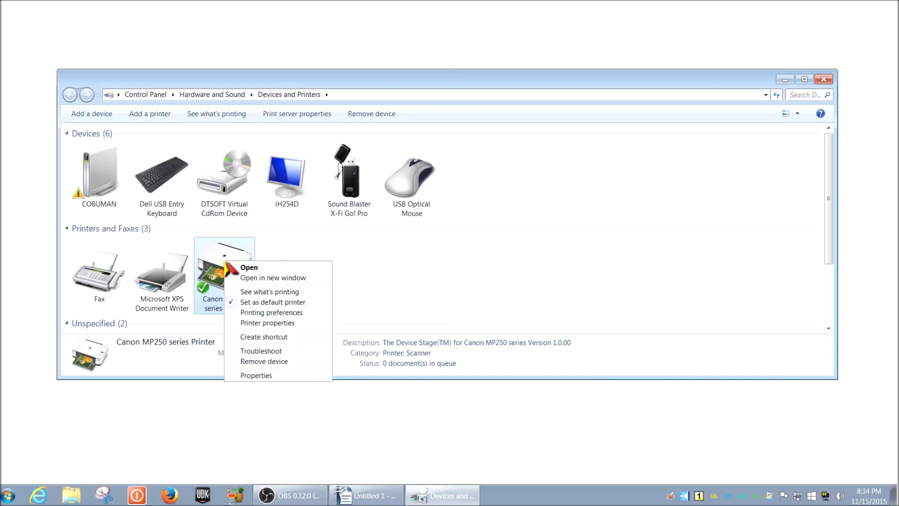
left_click(172, 274)
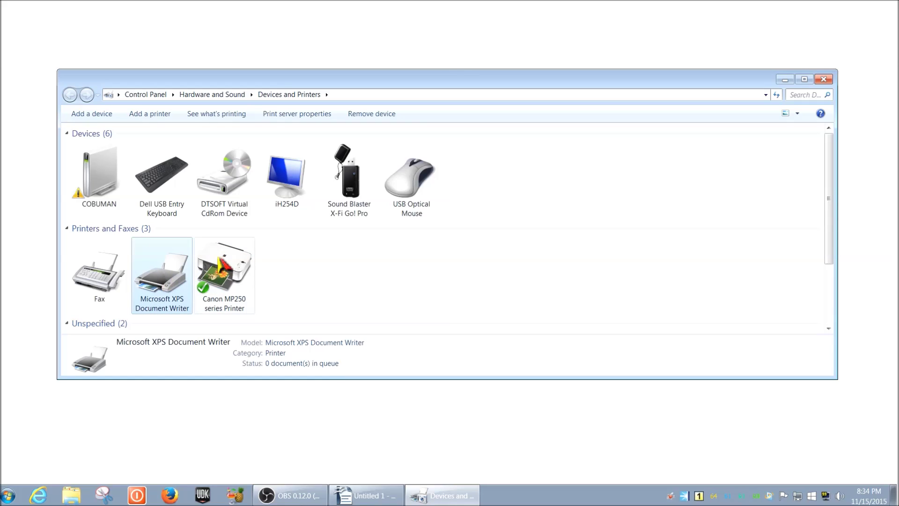
right_click(164, 273)
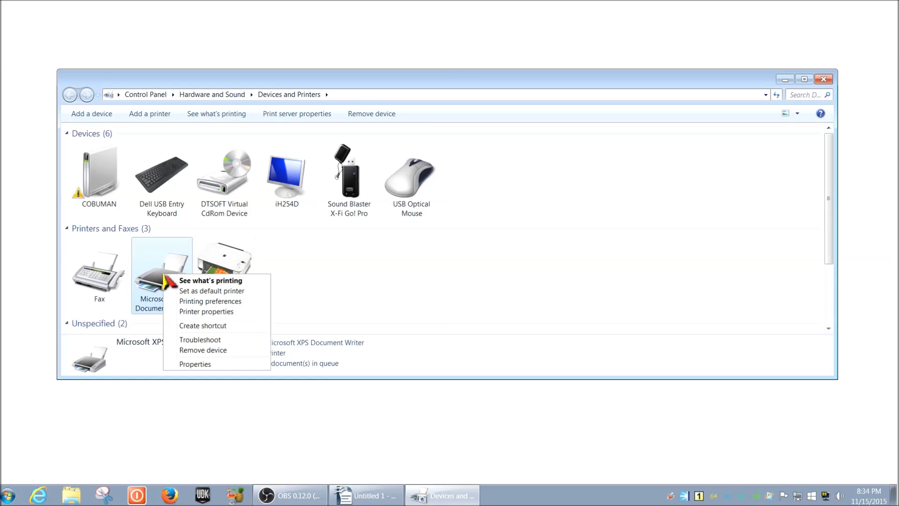
left_click(206, 291)
- Switch the default printer to Canon MP250 series Printer instead
left_click(224, 267)
right_click(221, 260)
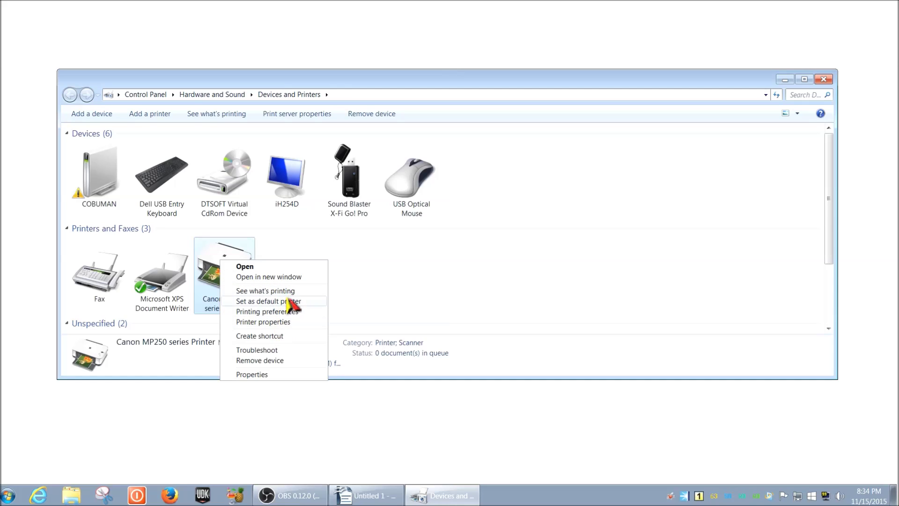
left_click(283, 301)
left_click(327, 283)
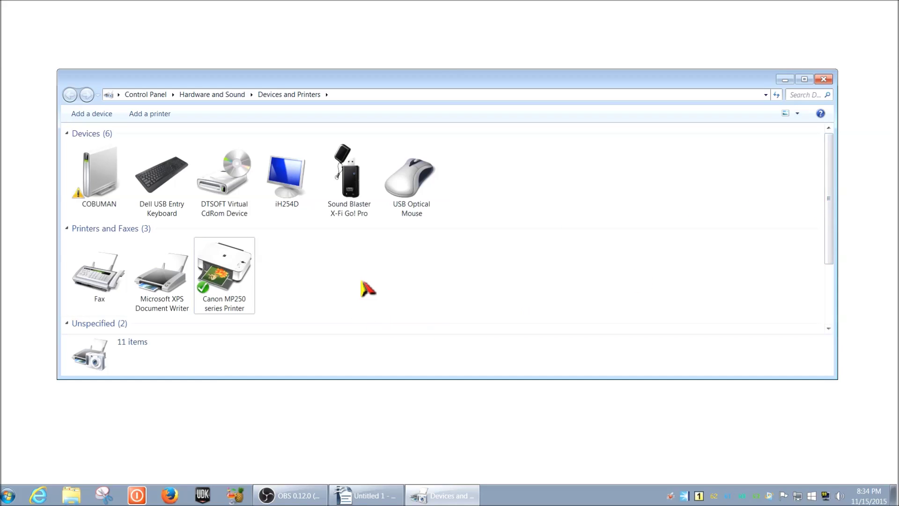
scroll(367, 289, "down", 2)
scroll(368, 289, "up", 2)
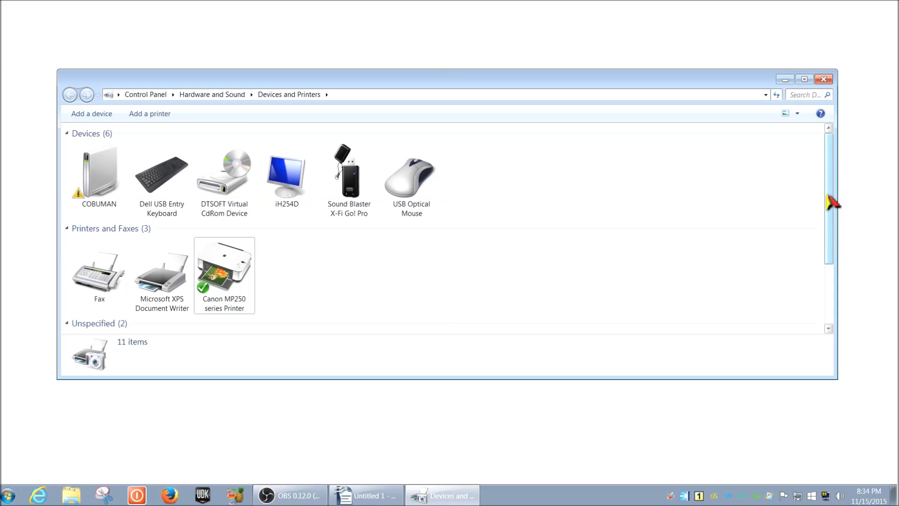
left_click_drag(831, 202, 830, 230)
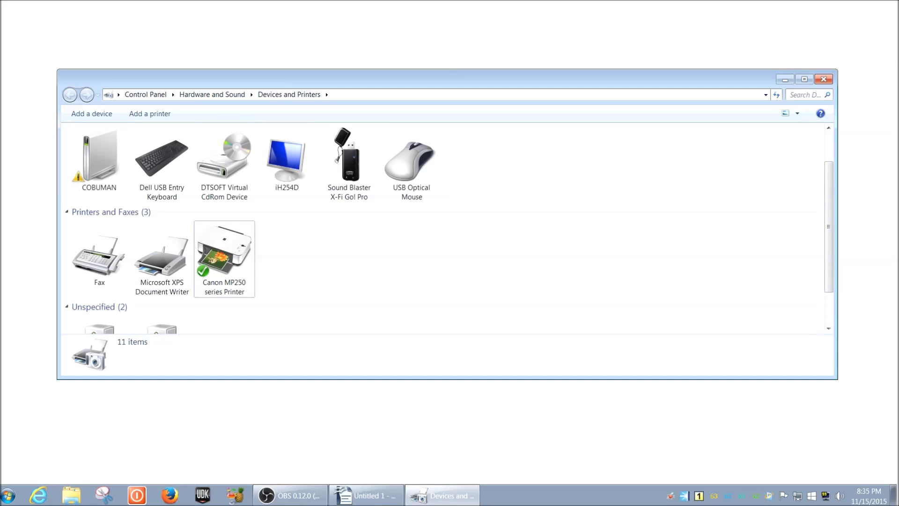